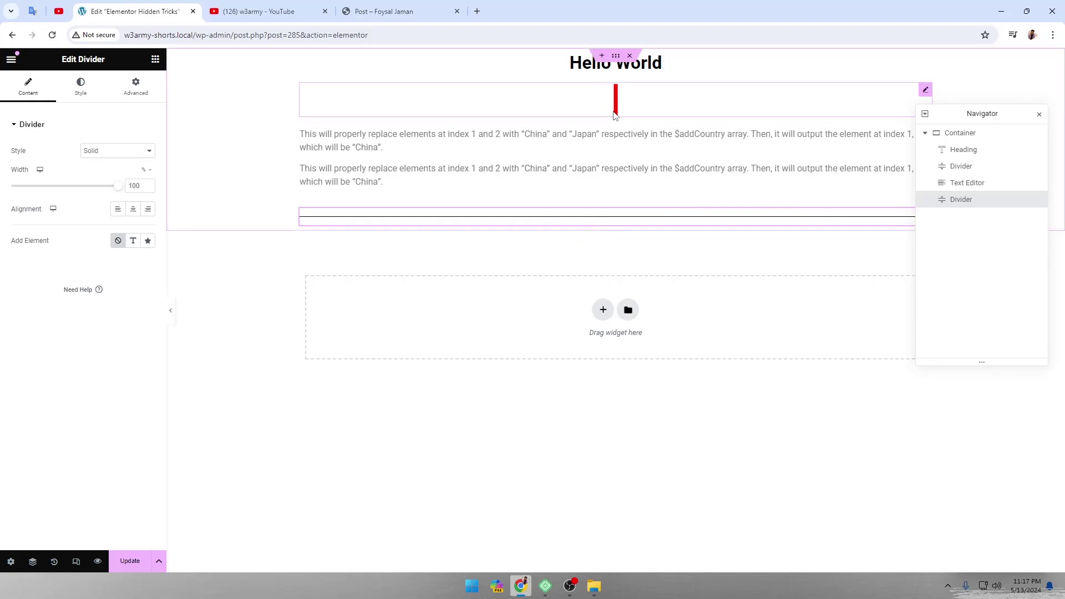
Step: Flip between the w3army YouTube Shorts tab and the Elementor editor, ending on Elementor
click(276, 13)
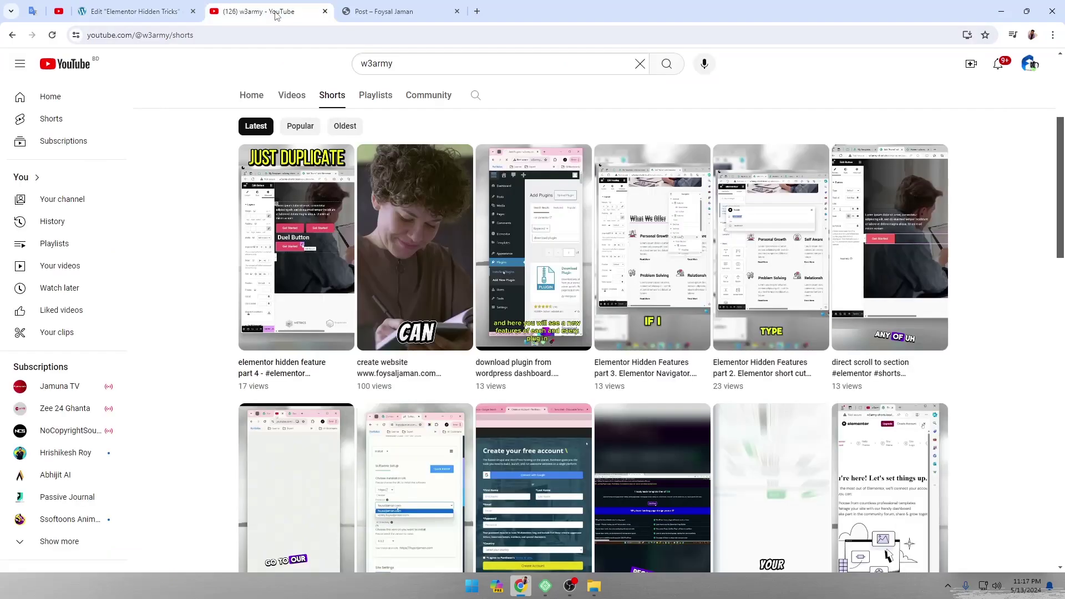
mouse_move(295, 248)
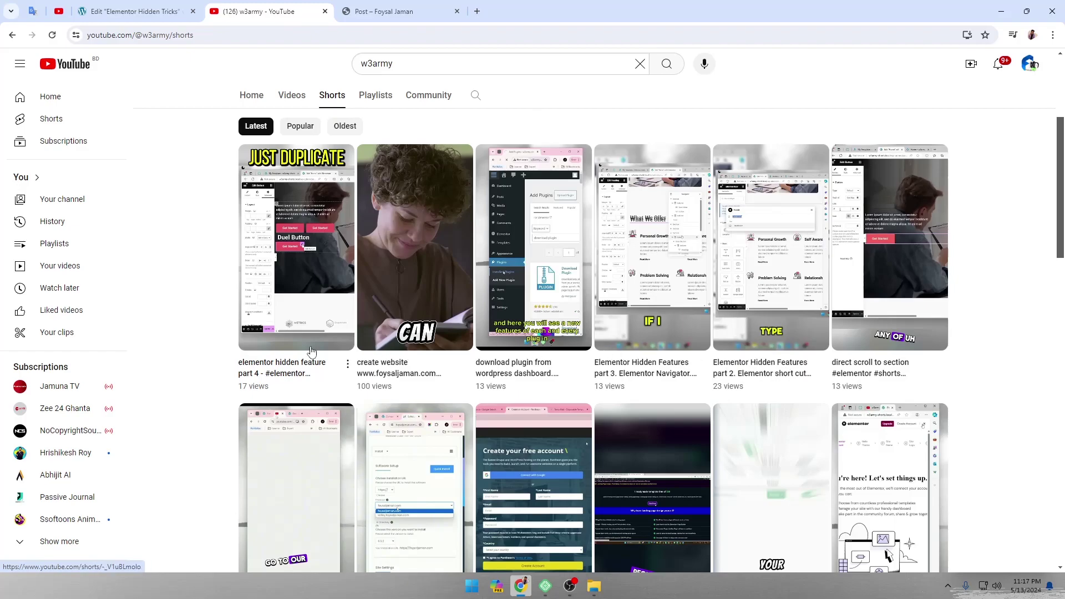
key(ctrl+shift+Tab)
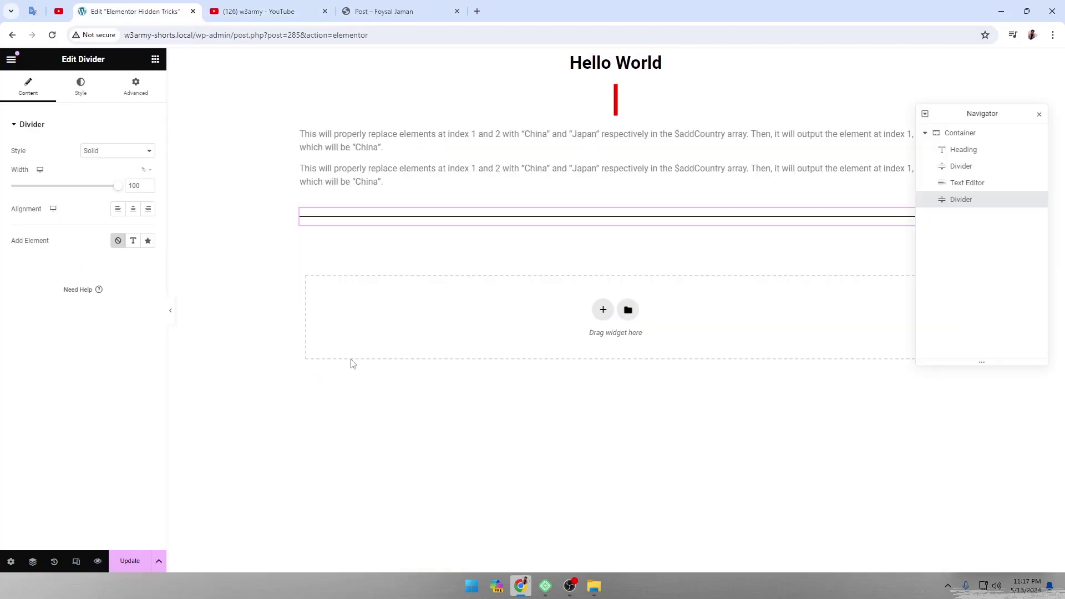
click(266, 14)
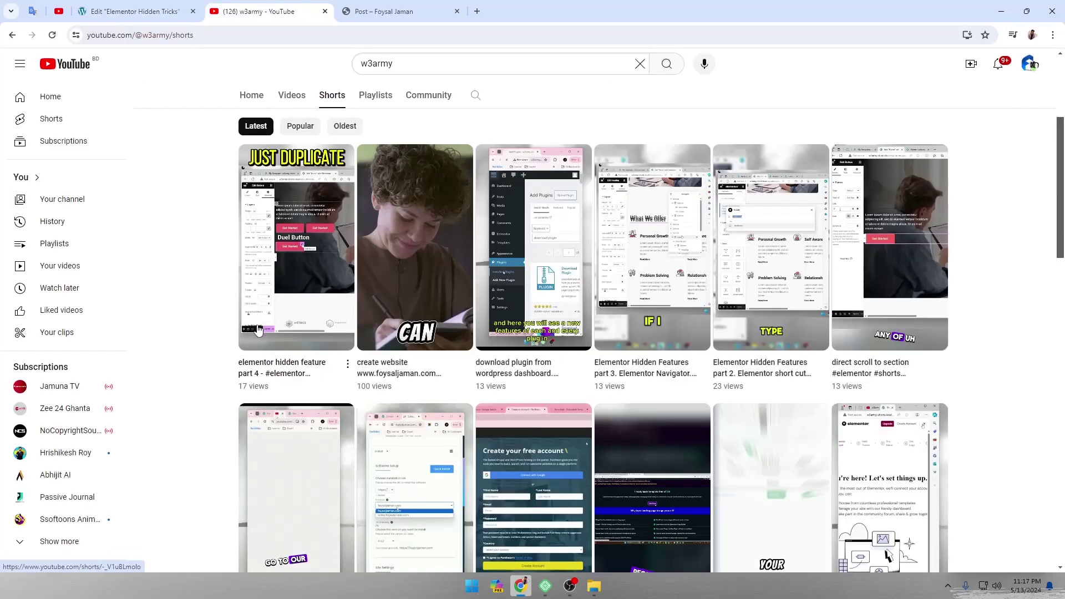
key(ctrl+shift+Tab)
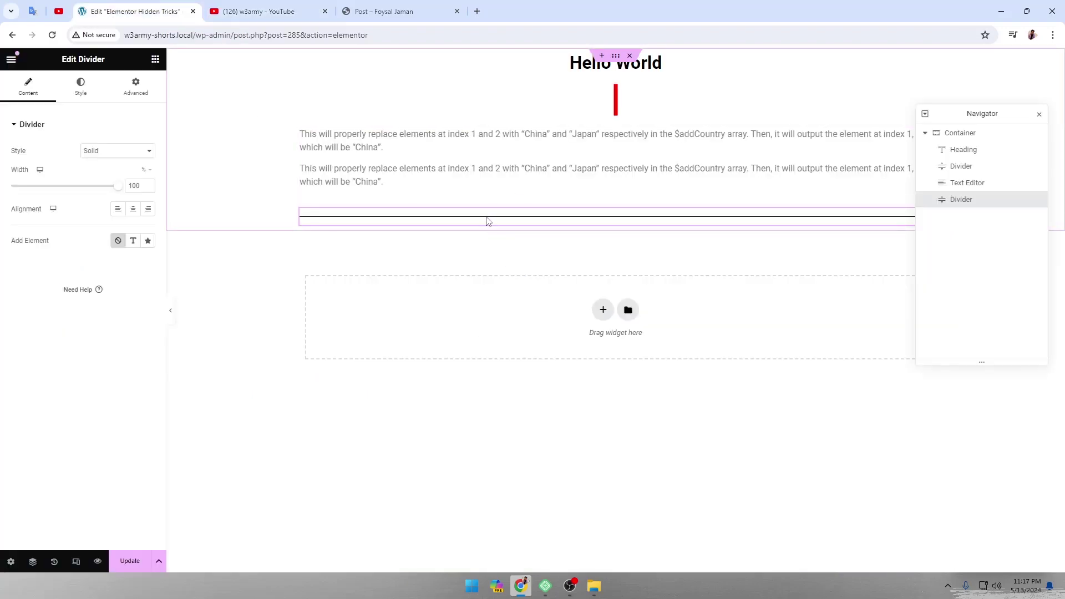
Step: Go to the Foysal Jaman blog and search it for 'elementor'
click(396, 12)
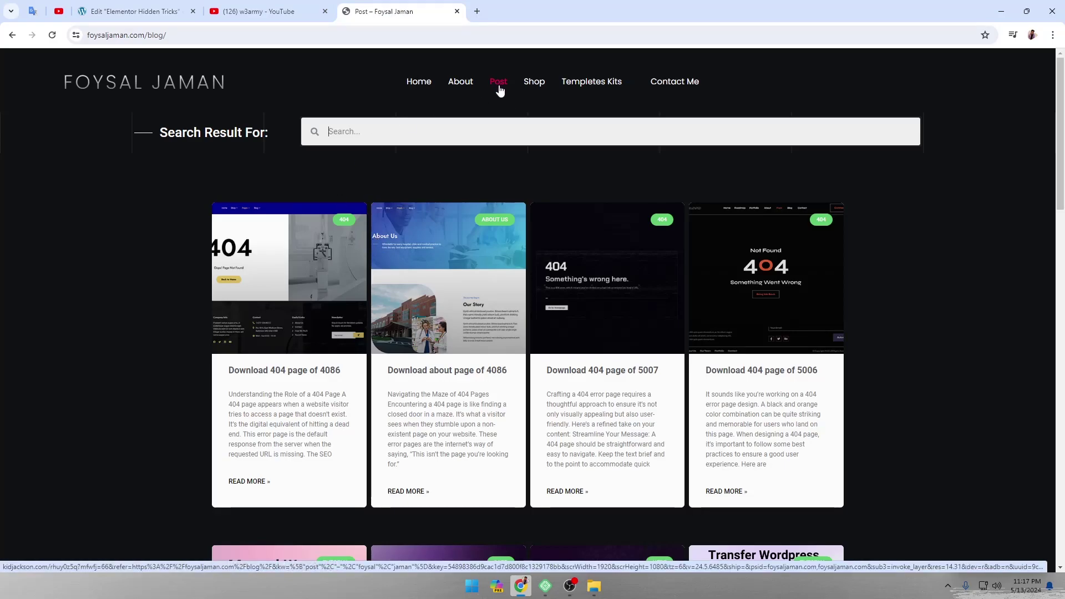
drag(169, 35, 88, 36)
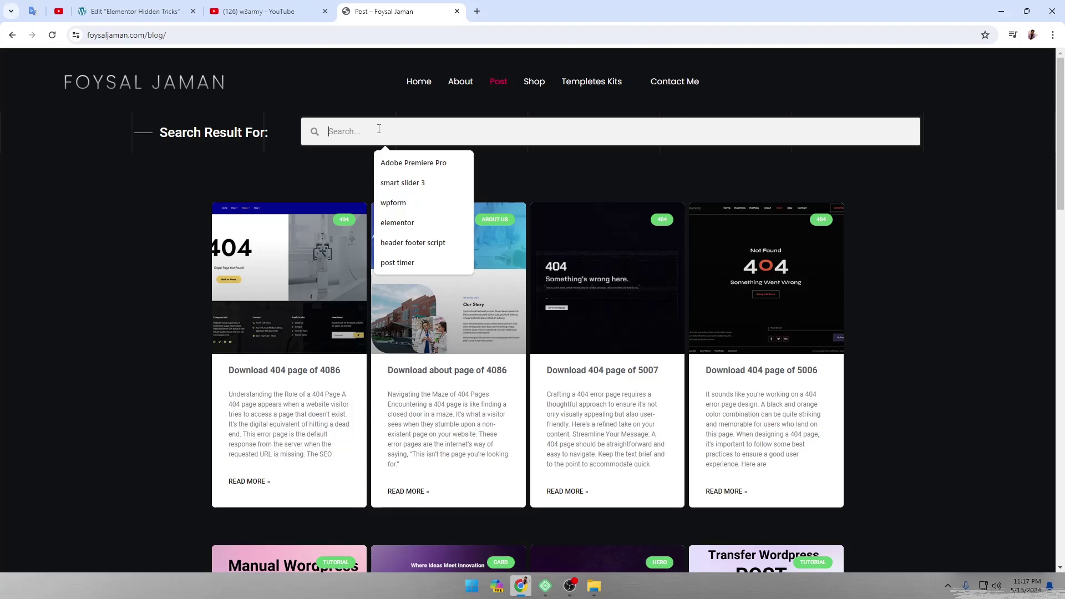
text(e)
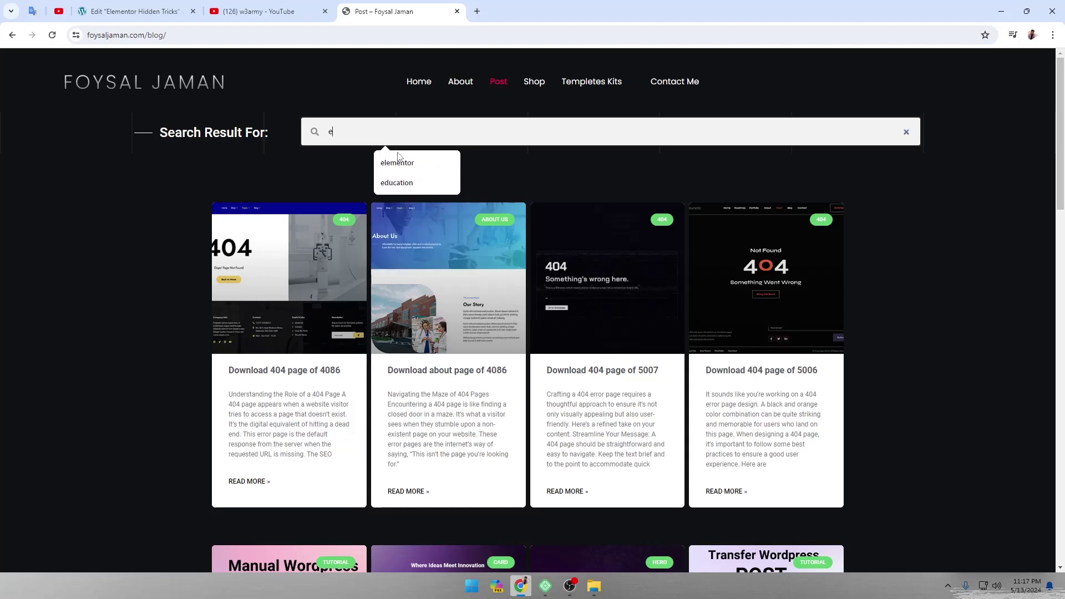
click(397, 163)
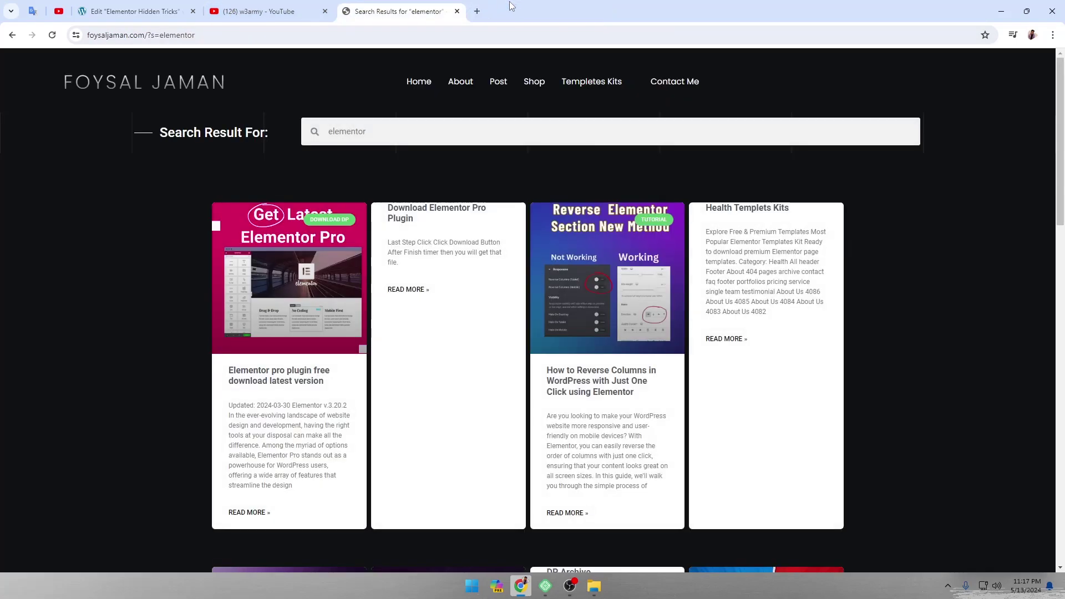
Step: Open the Elementor Pro free download post, skim its download section, then return to Elementor
click(283, 384)
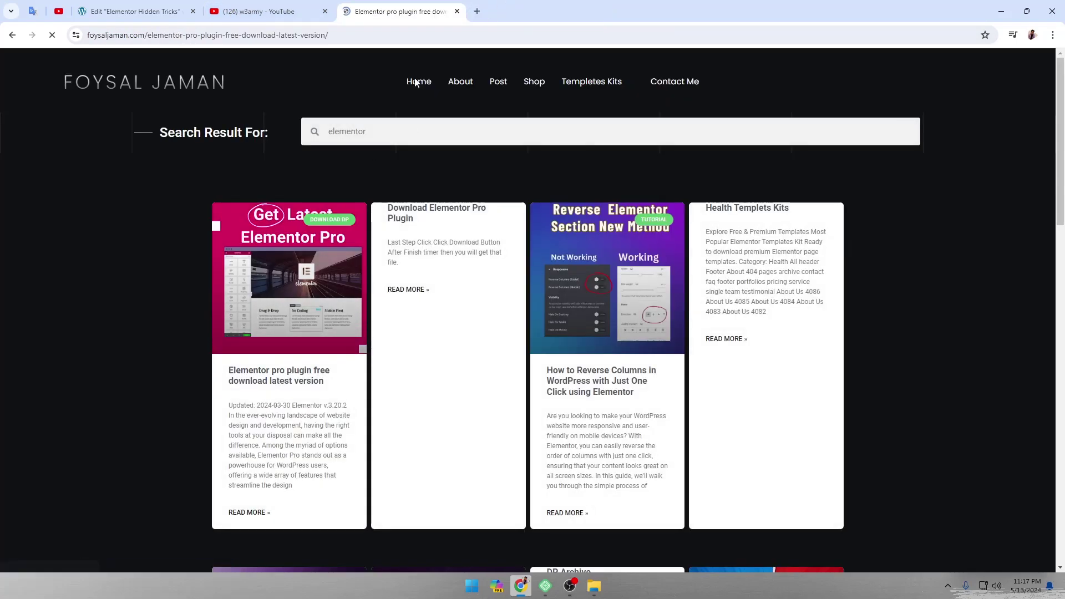
scroll(457, 314, down, 8)
scroll(438, 313, down, 6)
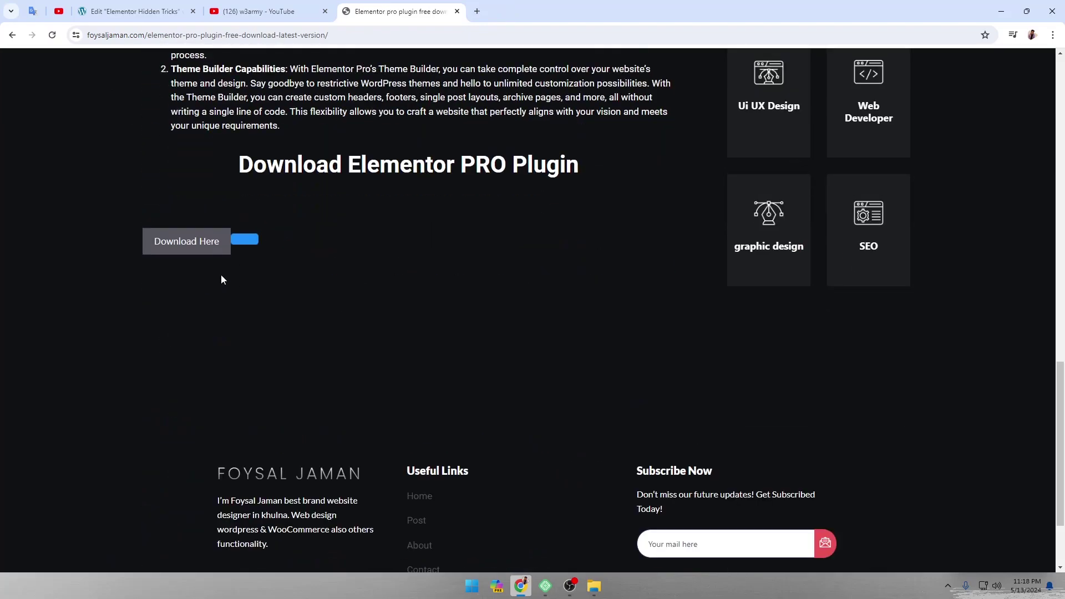
scroll(238, 274, up, 2)
click(201, 10)
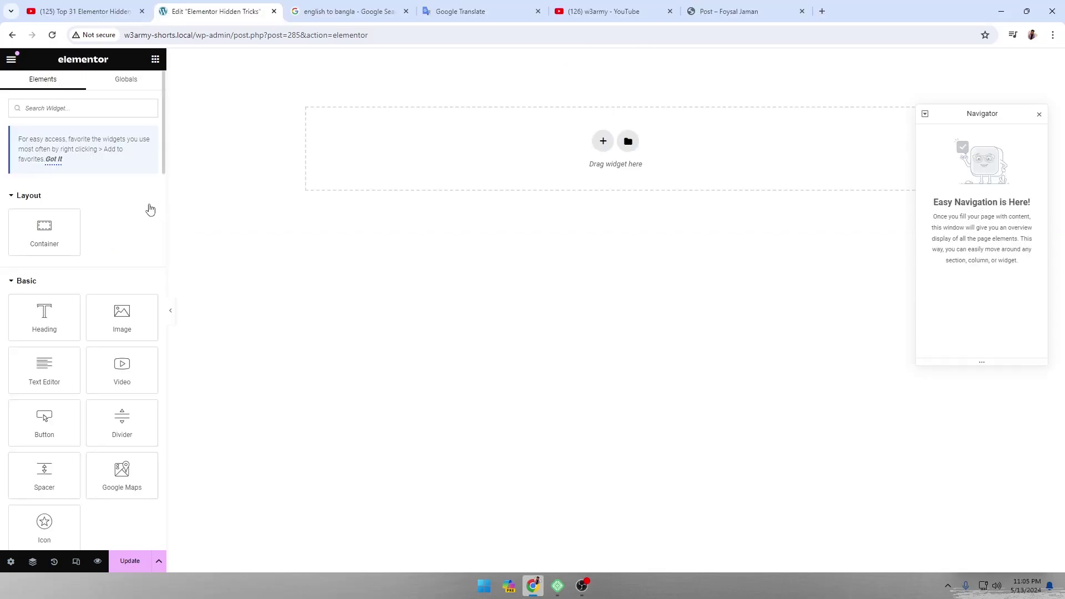
Step: Add a single-column container with a centered 'Hello World' heading
click(601, 140)
click(468, 166)
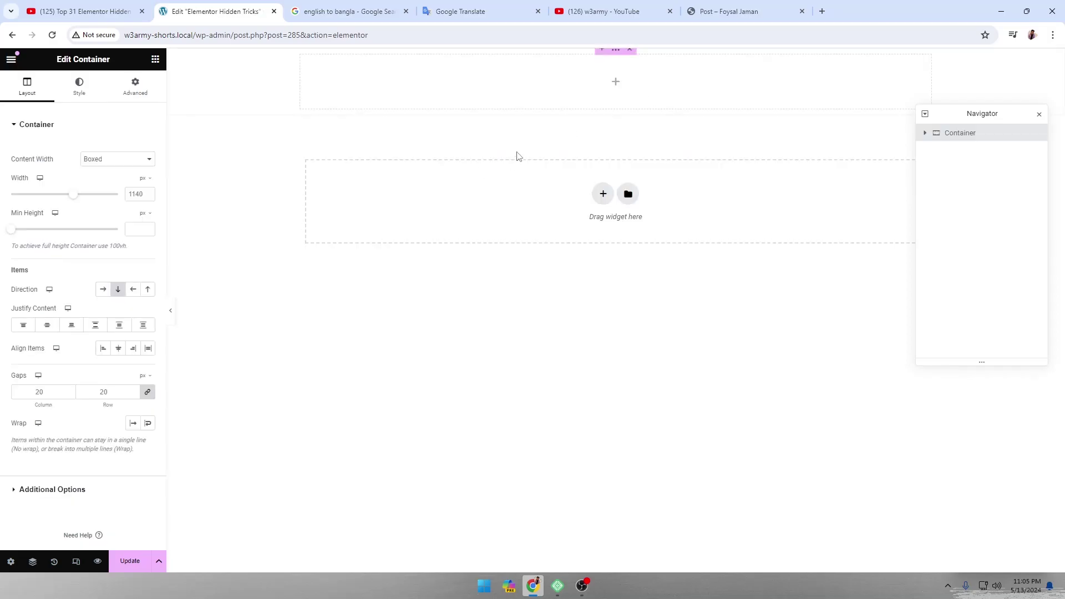
click(156, 59)
drag(50, 311, 559, 83)
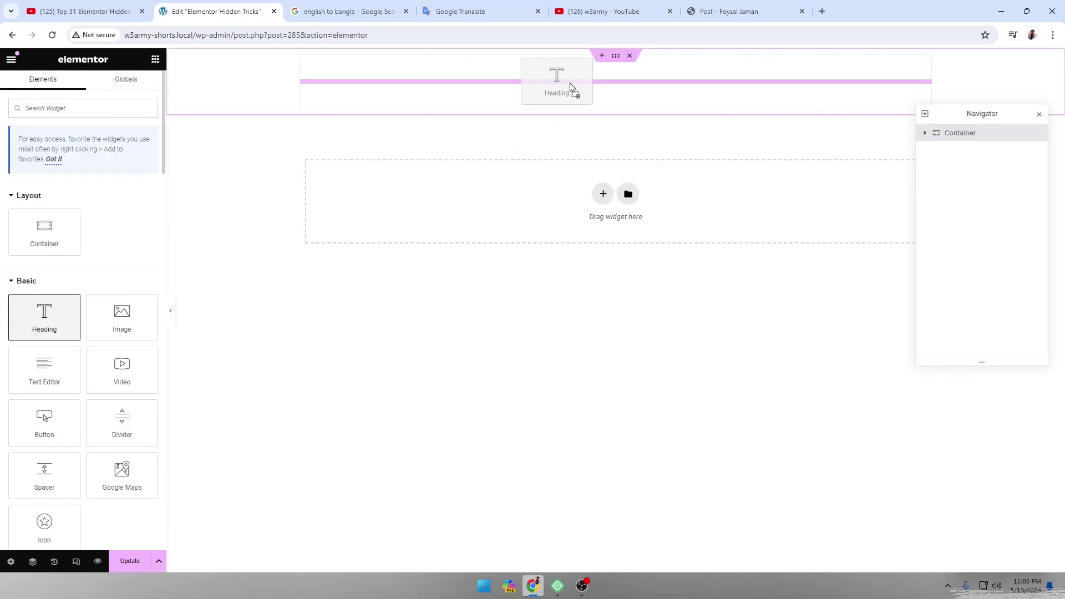
triple_click(62, 173)
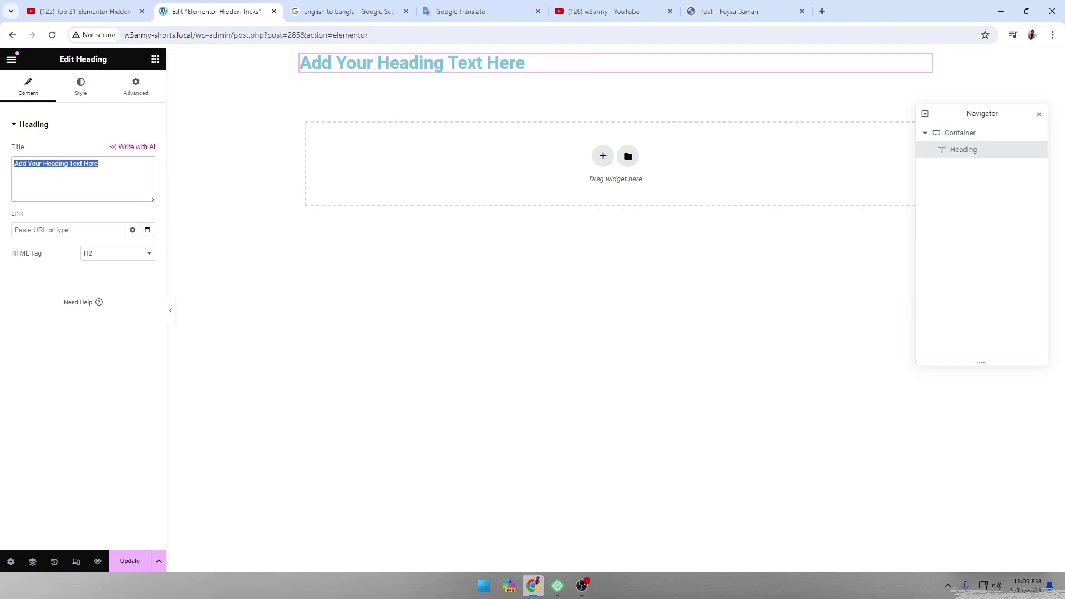
text(He)
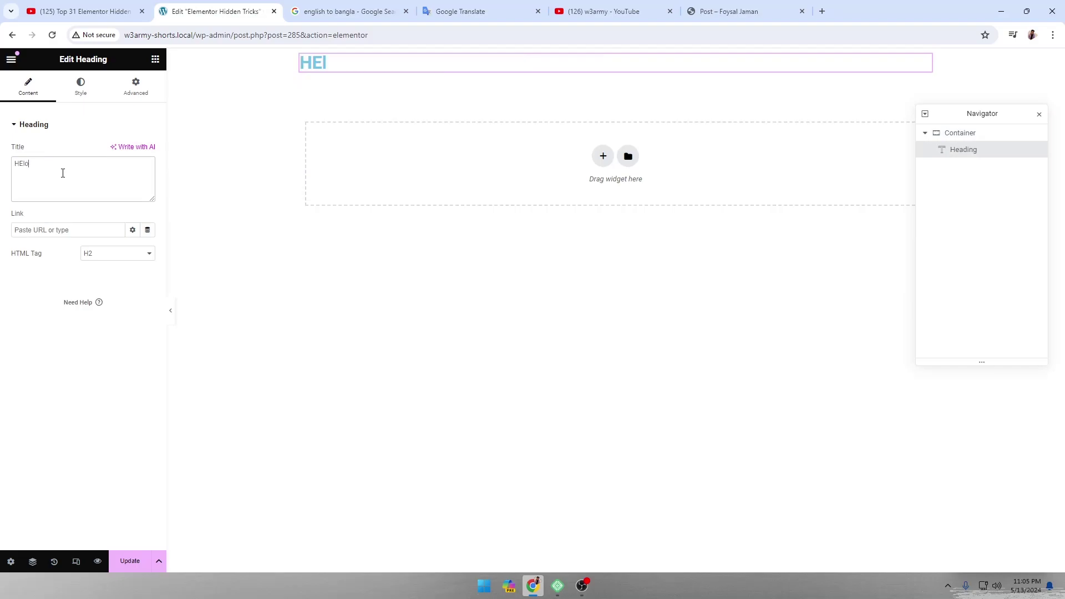
text(llo World)
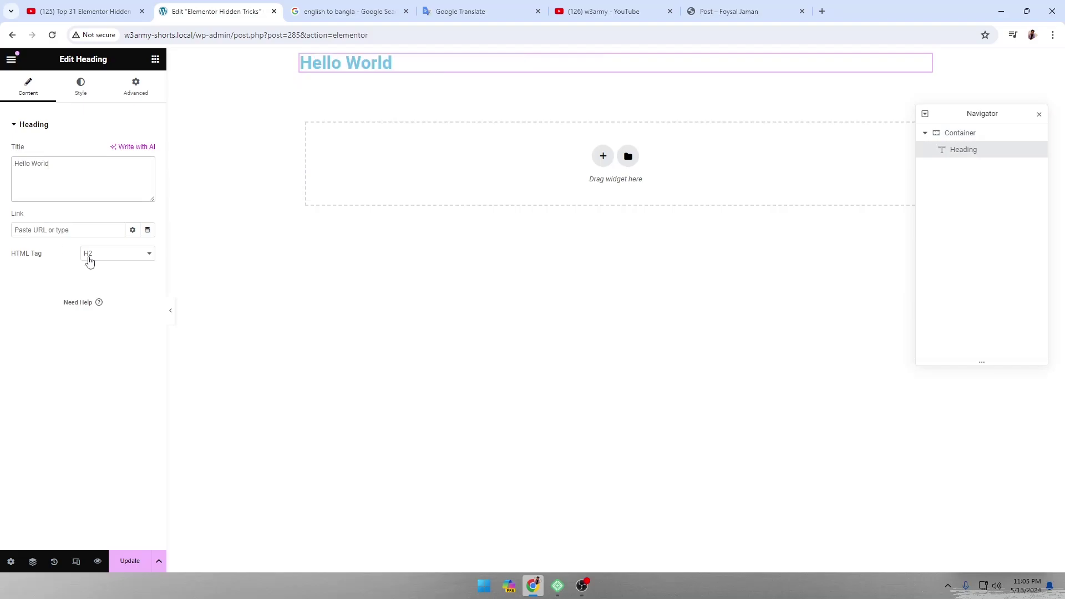
click(80, 88)
click(117, 153)
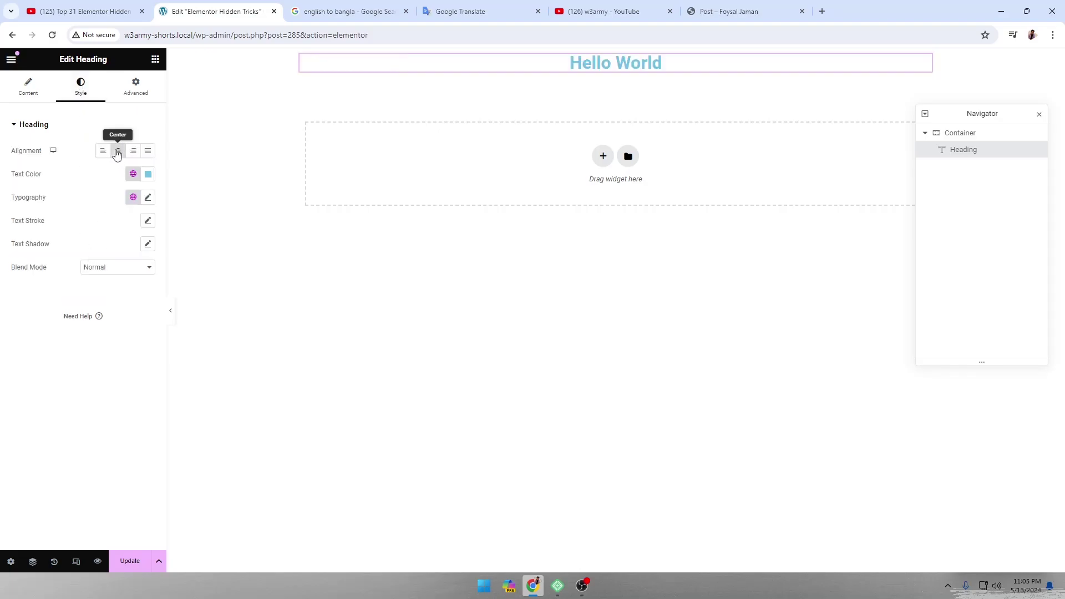
Step: Make the Hello World heading black and add a text block beneath it
click(155, 58)
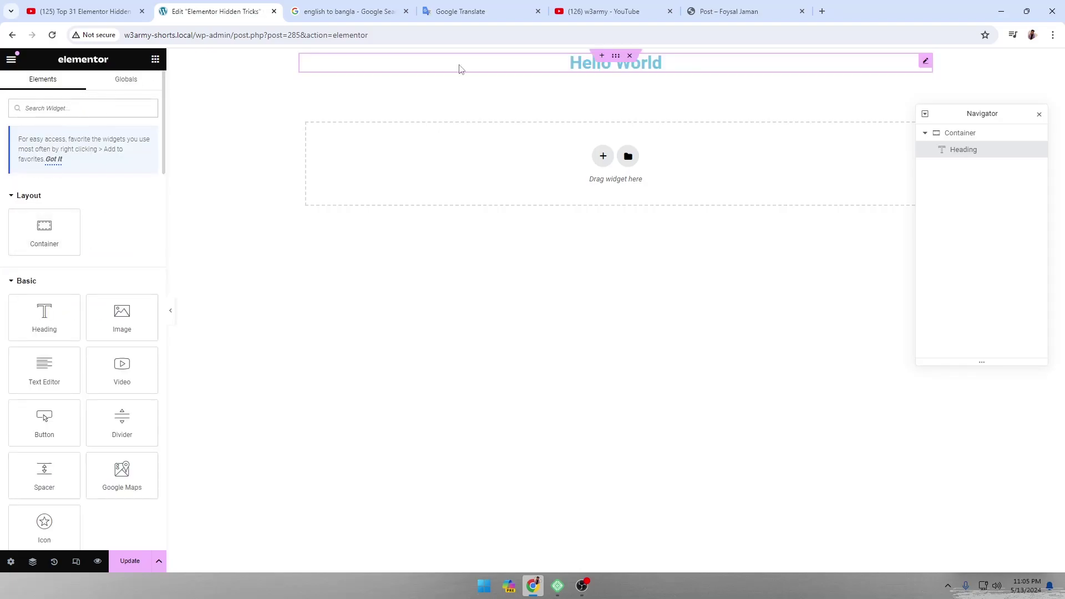
click(576, 69)
click(146, 173)
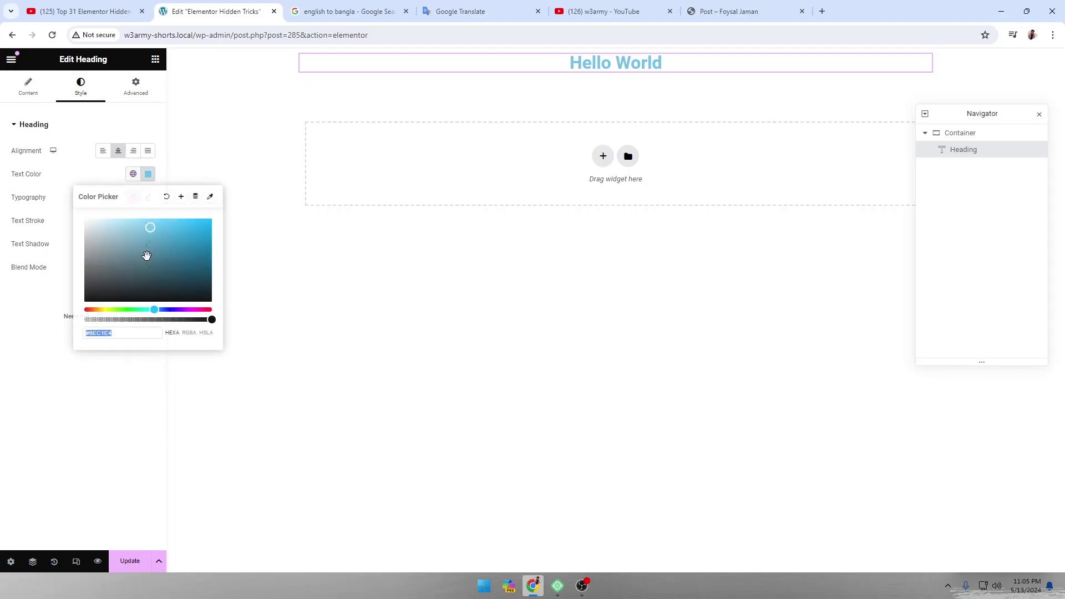
click(85, 299)
click(156, 60)
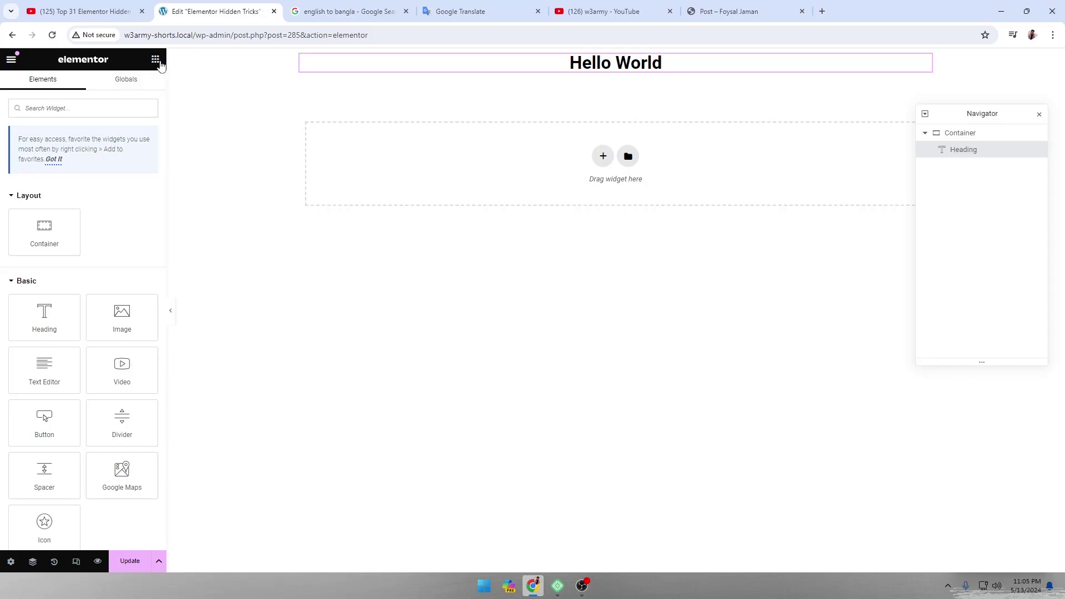
drag(56, 377, 629, 71)
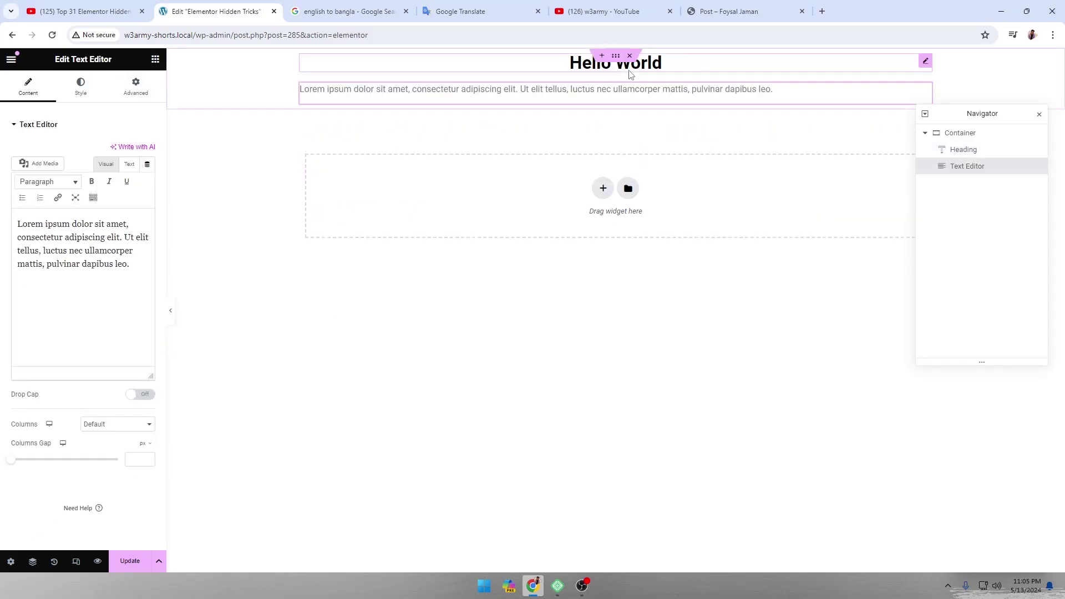
Step: Replace the Lorem ipsum placeholder with the China/Japan paragraph and add a second copy
triple_click(102, 257)
text(This will properly replace elements at index 1 and 2 with "China" and "Japan" respectively in the $addCountry array. Then, it will output the element at index 1, which will be "China".)
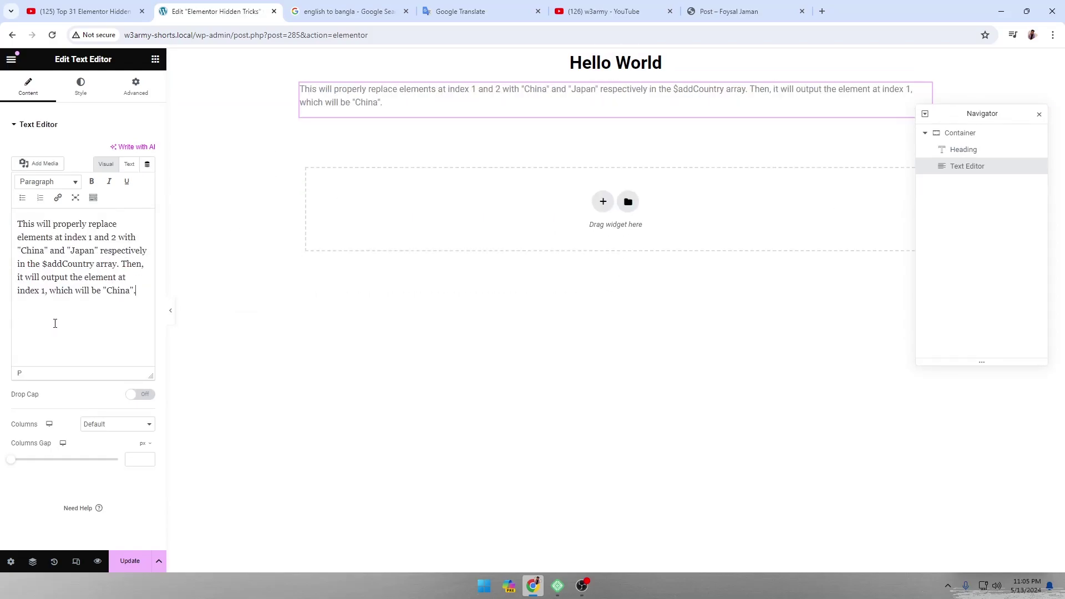
triple_click(82, 265)
key(ctrl+c)
click(143, 291)
key(Return)
key(ctrl+v)
Step: Delete the accidental third paragraph copy so exactly two paragraphs remain
key(Return)
key(ctrl+v)
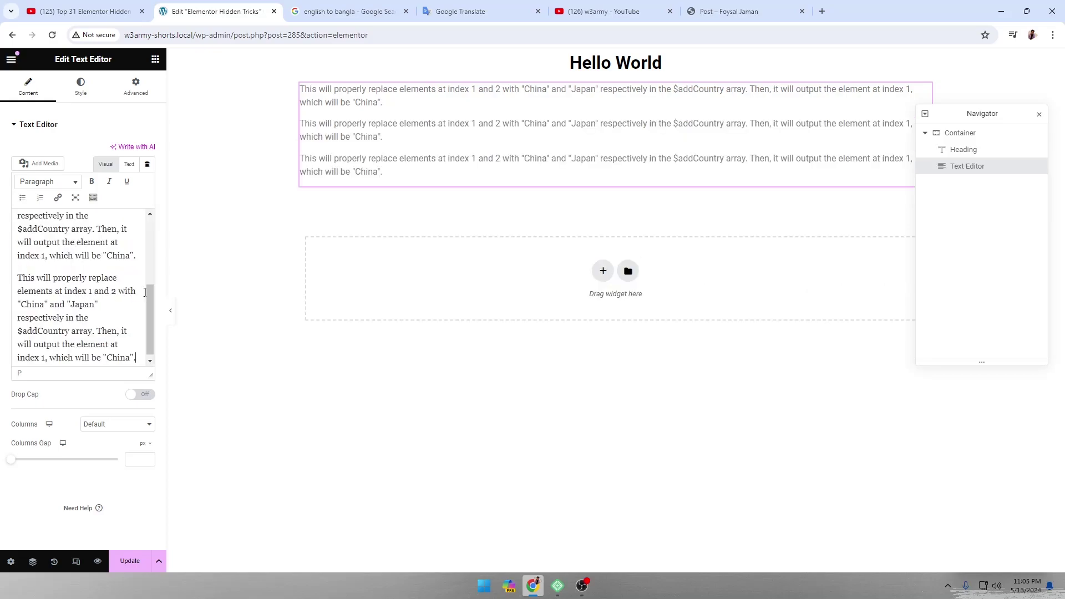
triple_click(90, 294)
key(BackSpace)
key(BackSpace)
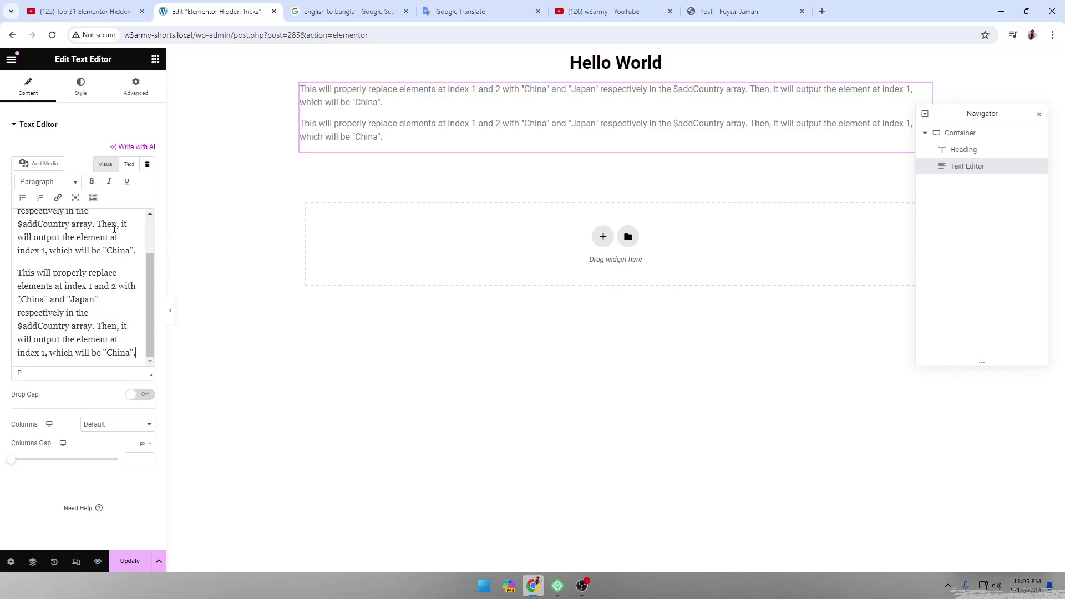
scroll(110, 266, up, 2)
click(156, 60)
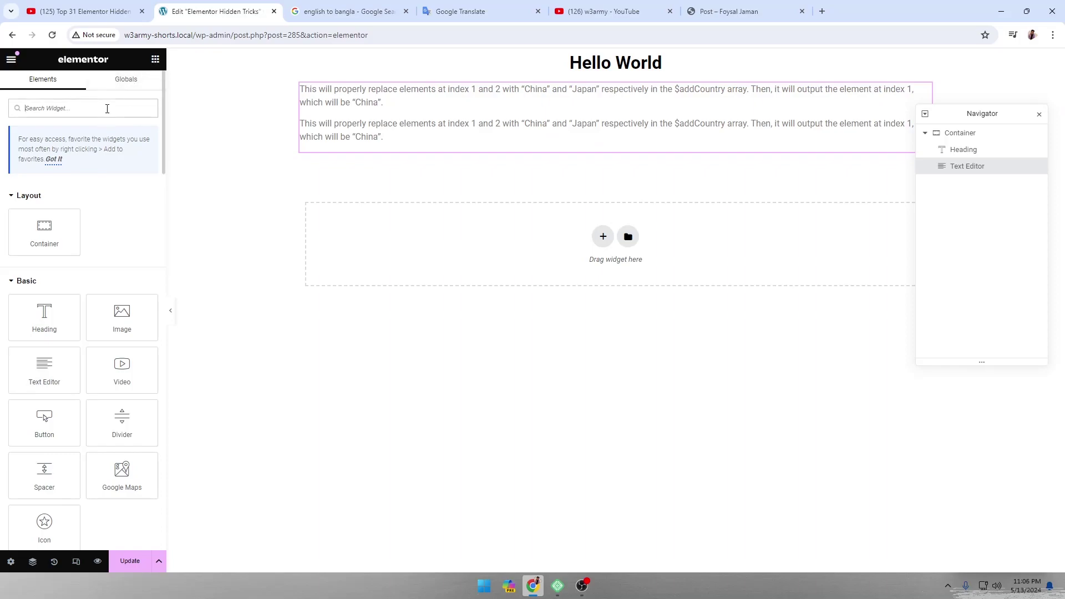
Step: Search 'div' and place a center-aligned Divider between the heading and the text
text(div)
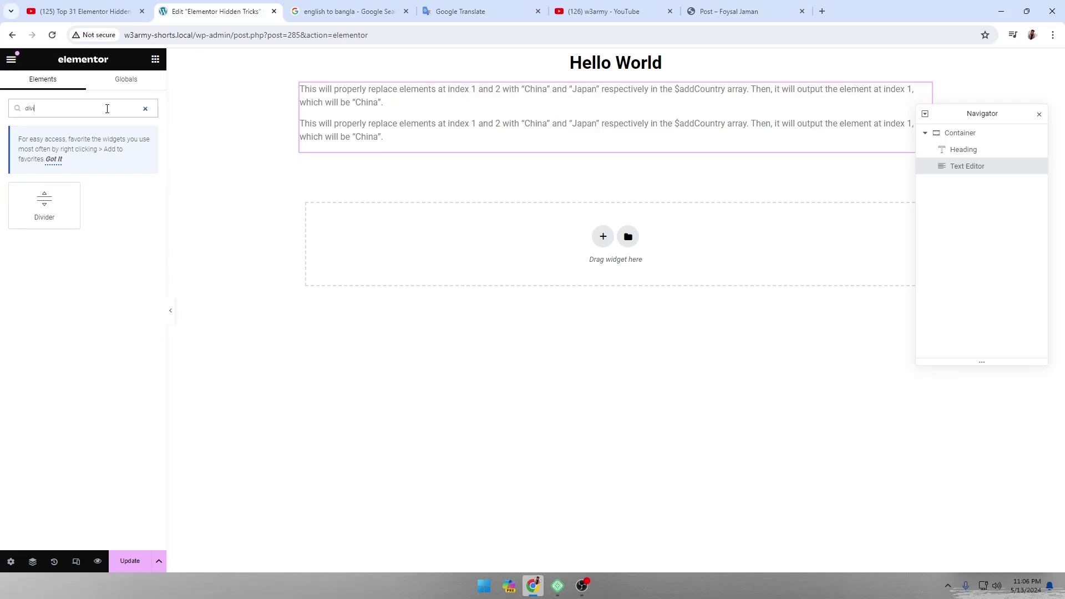
drag(45, 202, 625, 78)
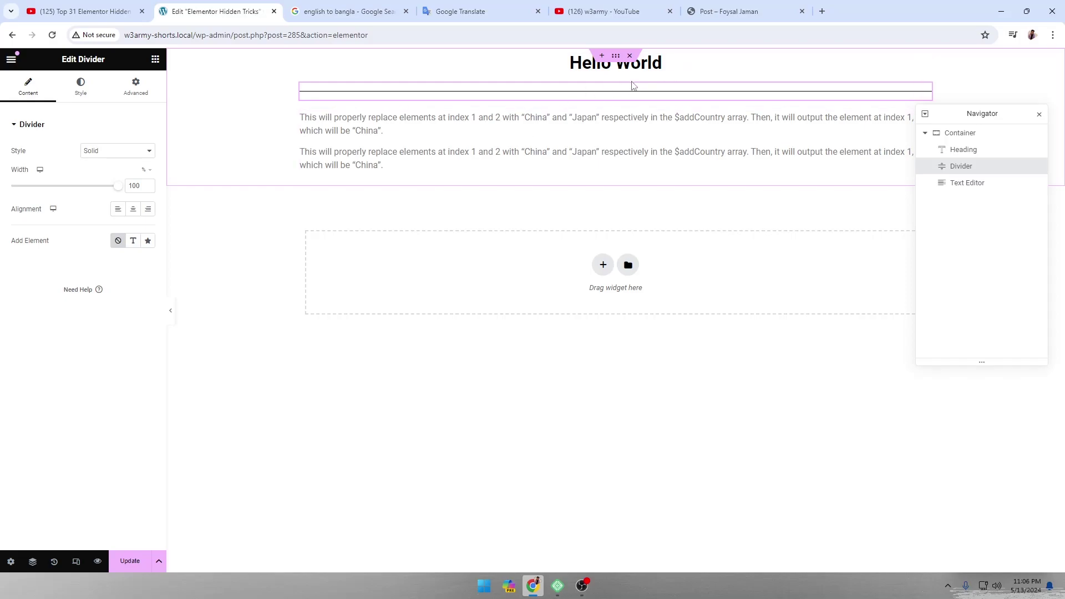
mouse_move(615, 91)
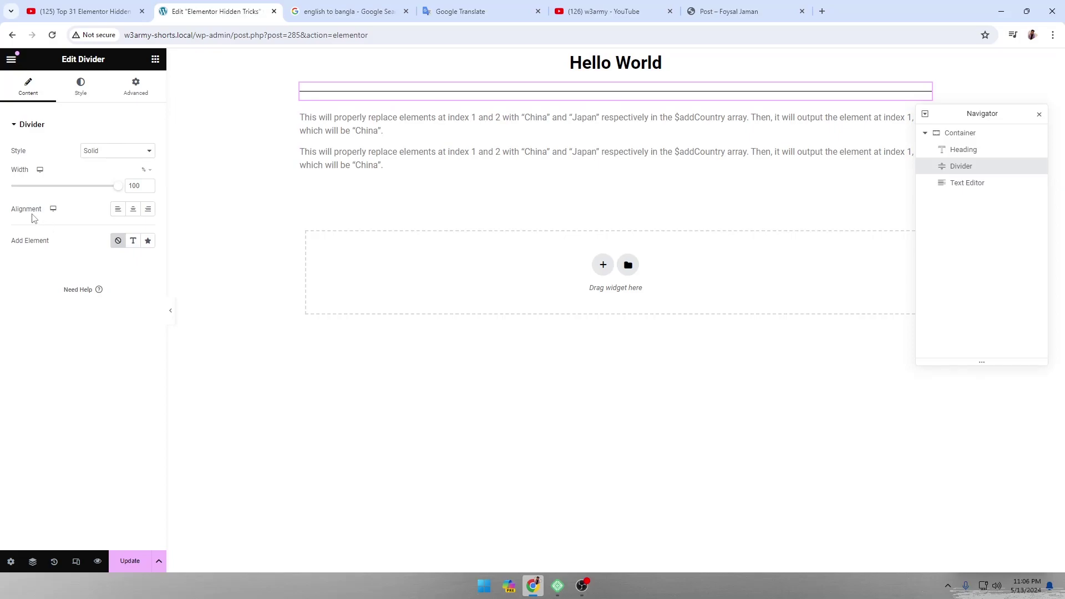
click(133, 209)
Step: Rotate the divider 90 degrees and shrink its width to about 3%
click(134, 100)
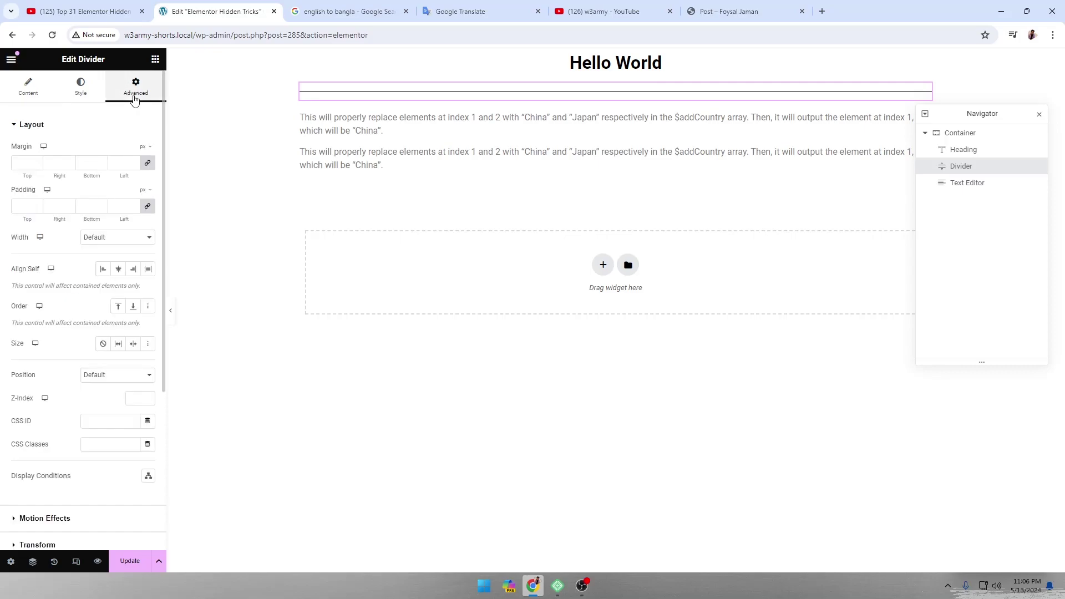
scroll(91, 336, down, 4)
click(64, 327)
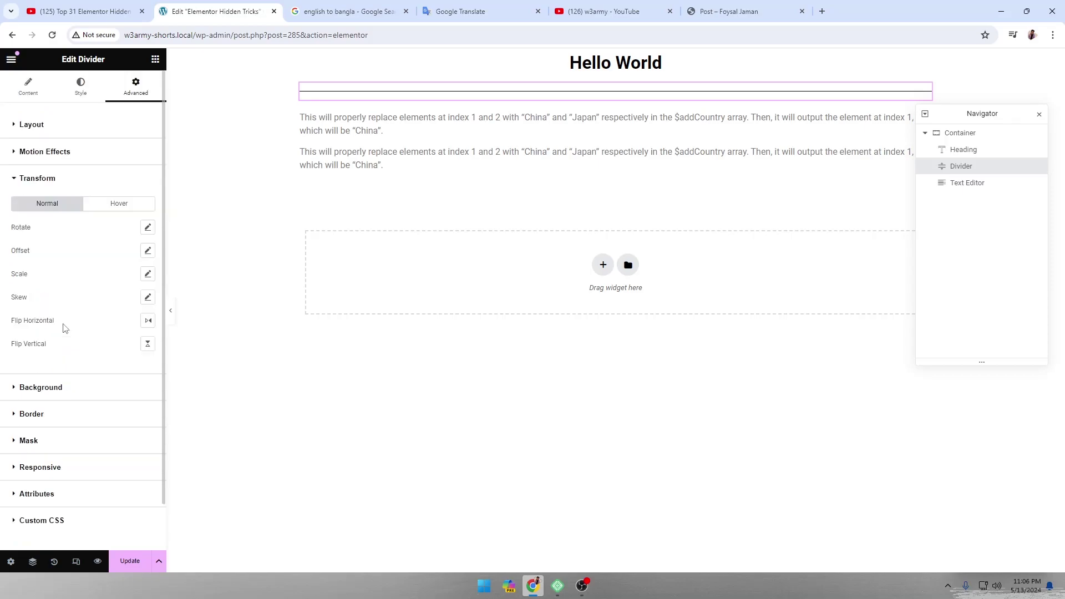
click(146, 229)
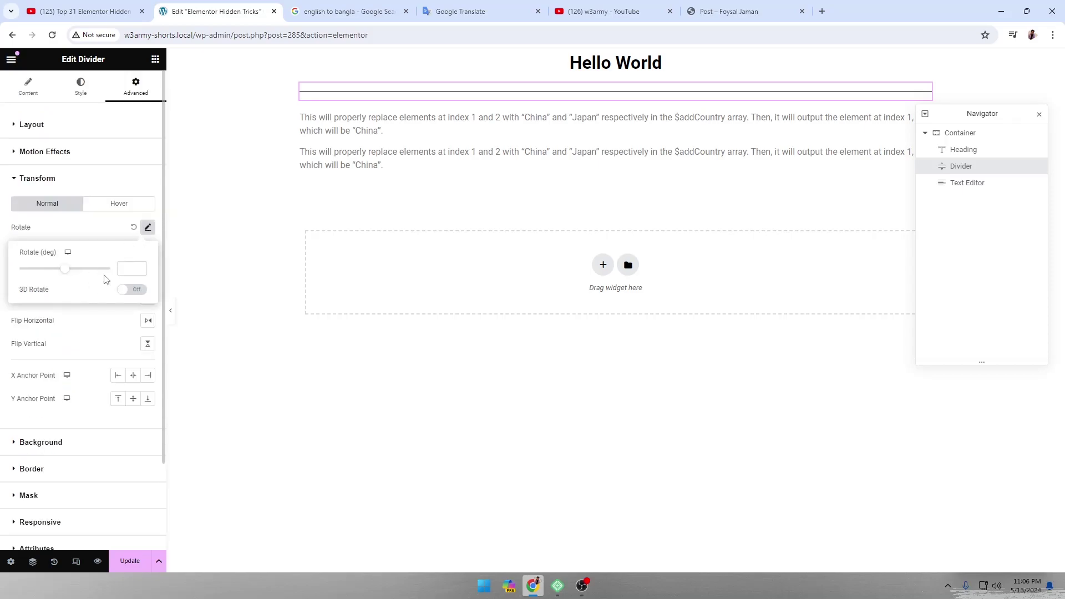
click(122, 271)
text(90)
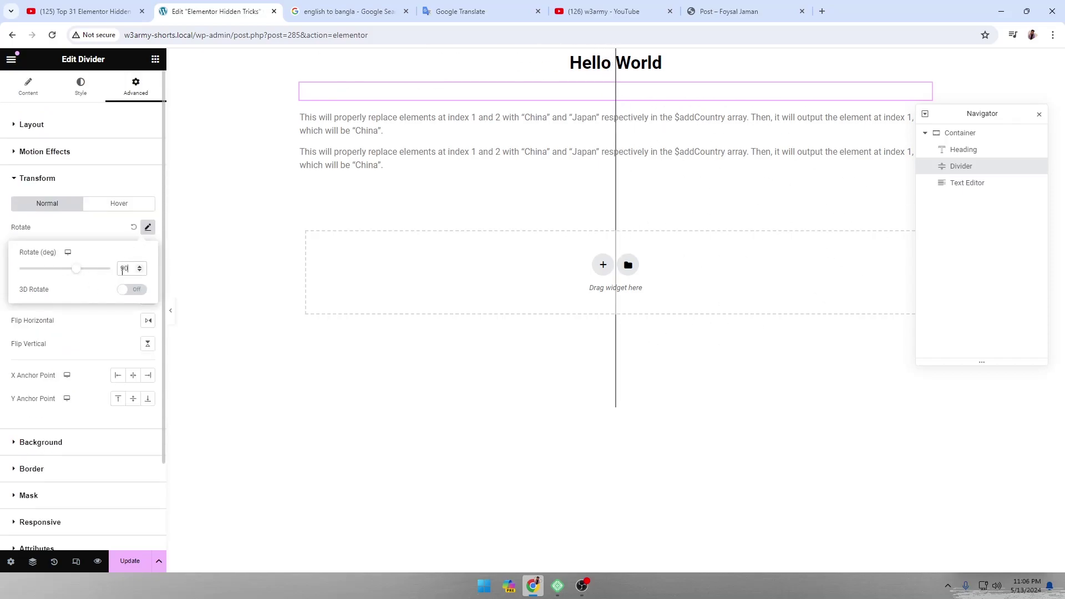
click(25, 96)
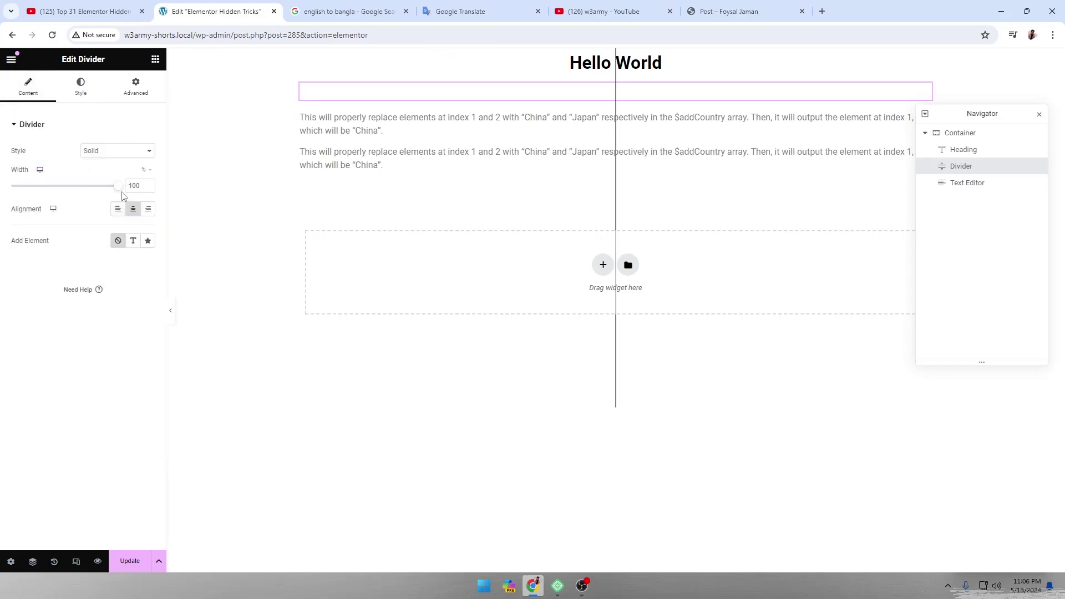
drag(117, 186, 15, 195)
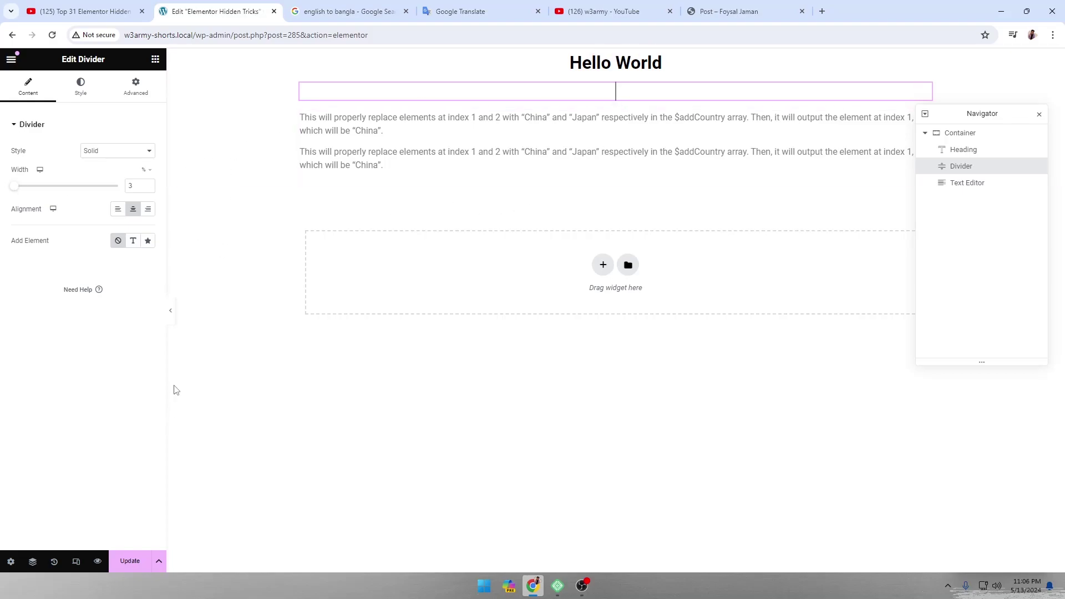
Step: Colour the divider red (#FF0000), increase its gap to 27 and thicken it slightly
click(80, 88)
click(147, 150)
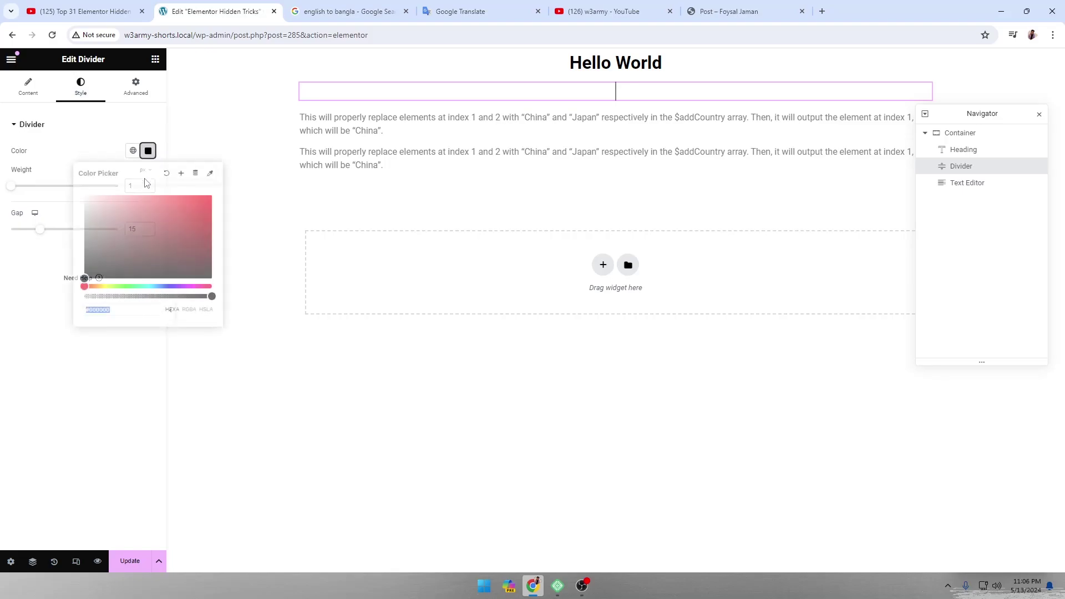
click(212, 195)
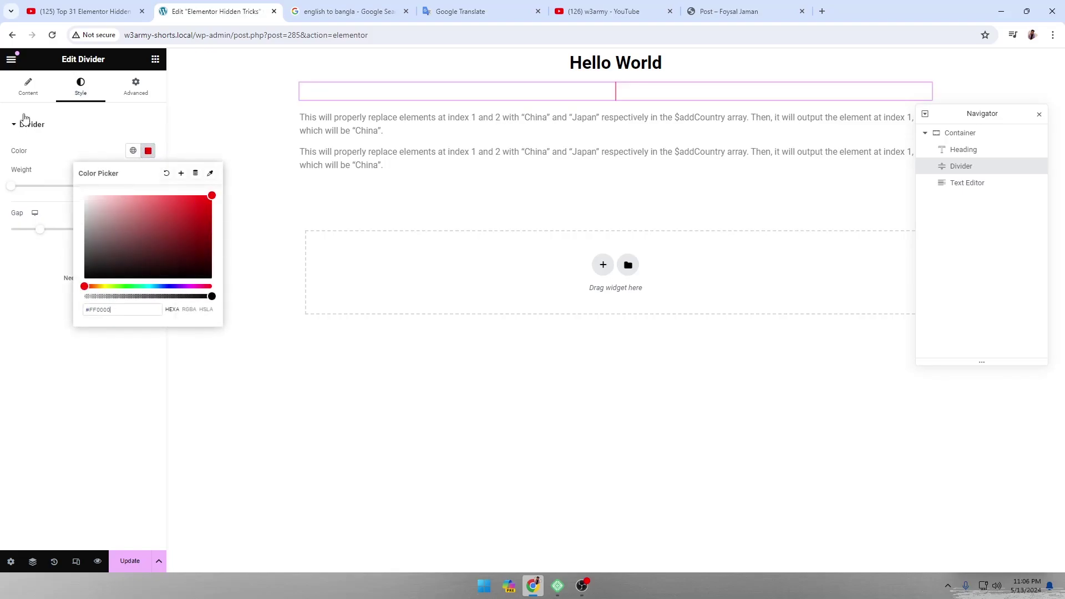
drag(40, 229, 67, 233)
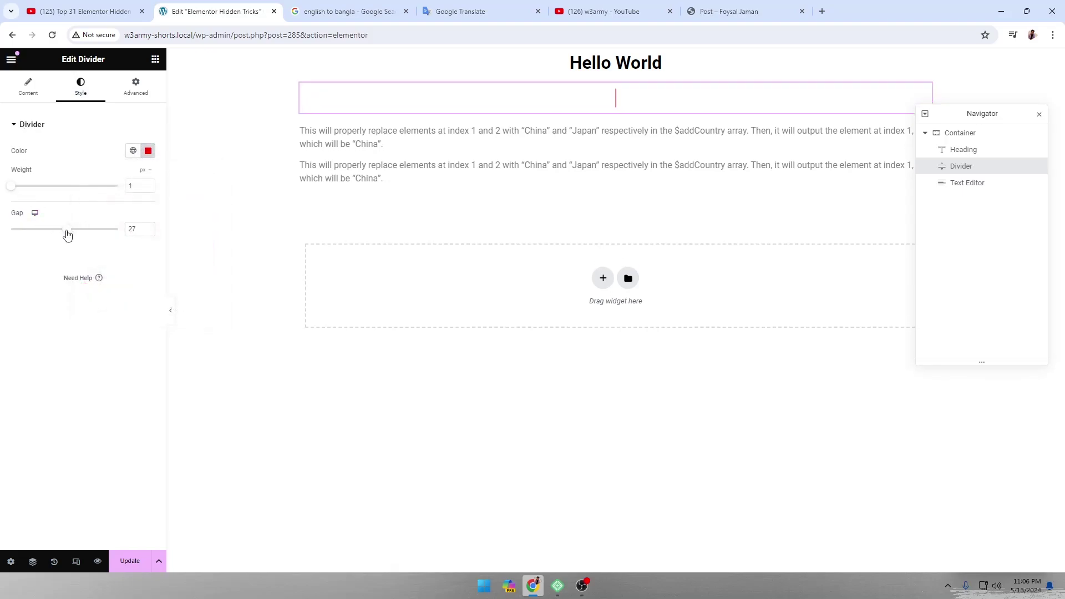
drag(11, 186, 21, 187)
Step: Lengthen the divider to width 7 and set its weight to about 7.7
click(29, 87)
drag(13, 186, 19, 188)
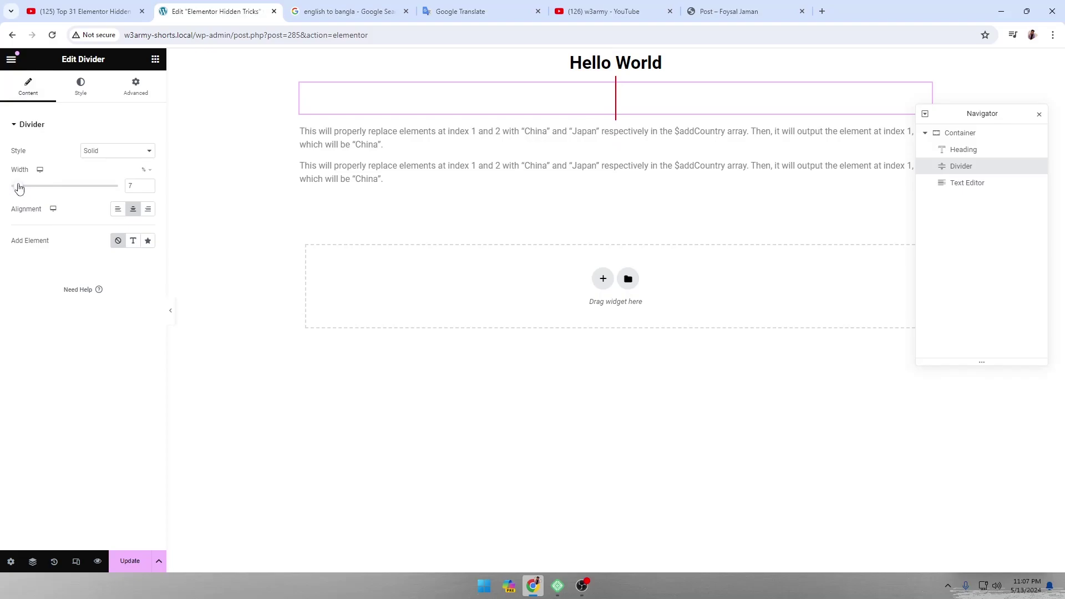
click(82, 94)
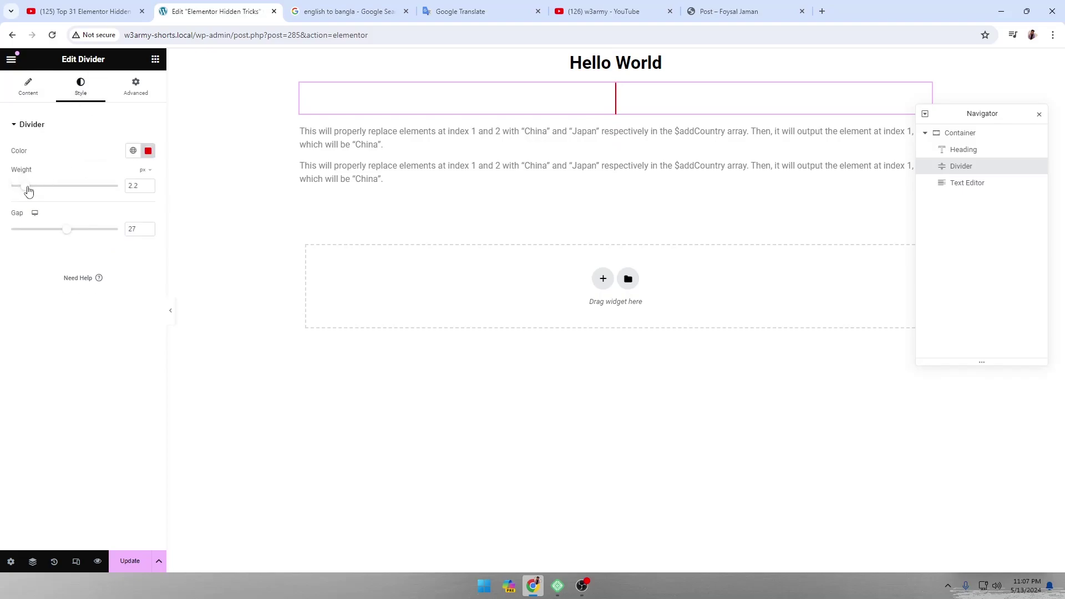
drag(35, 189, 67, 190)
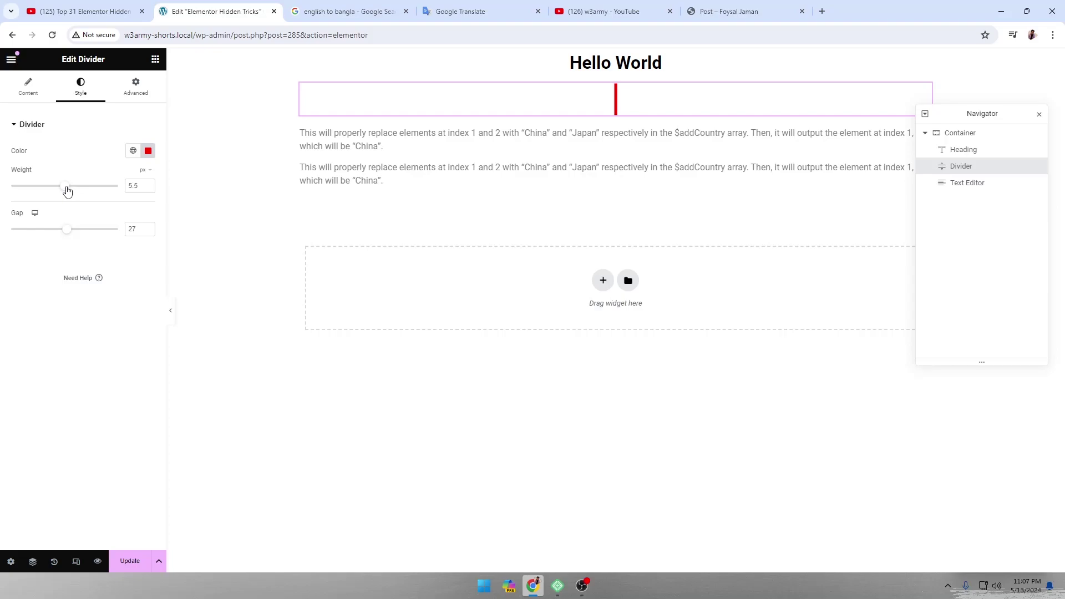
drag(66, 187, 114, 196)
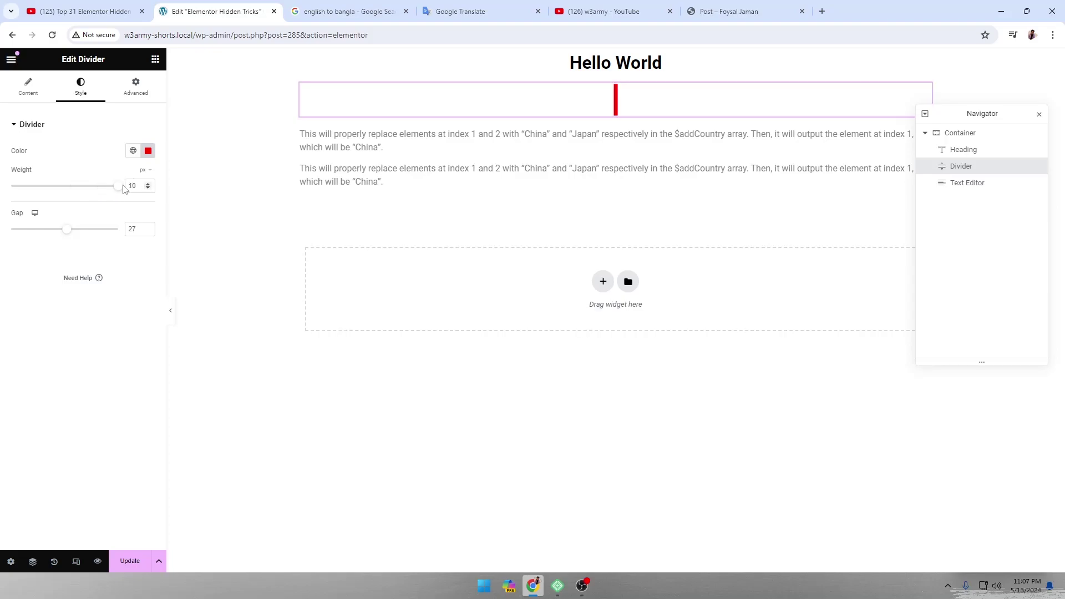
drag(114, 196, 90, 194)
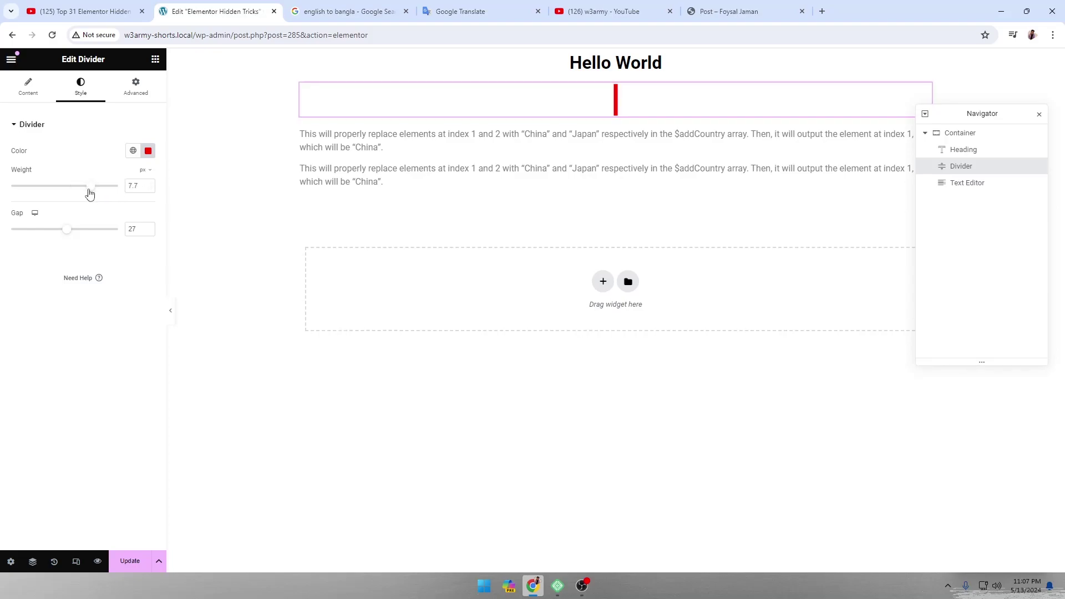